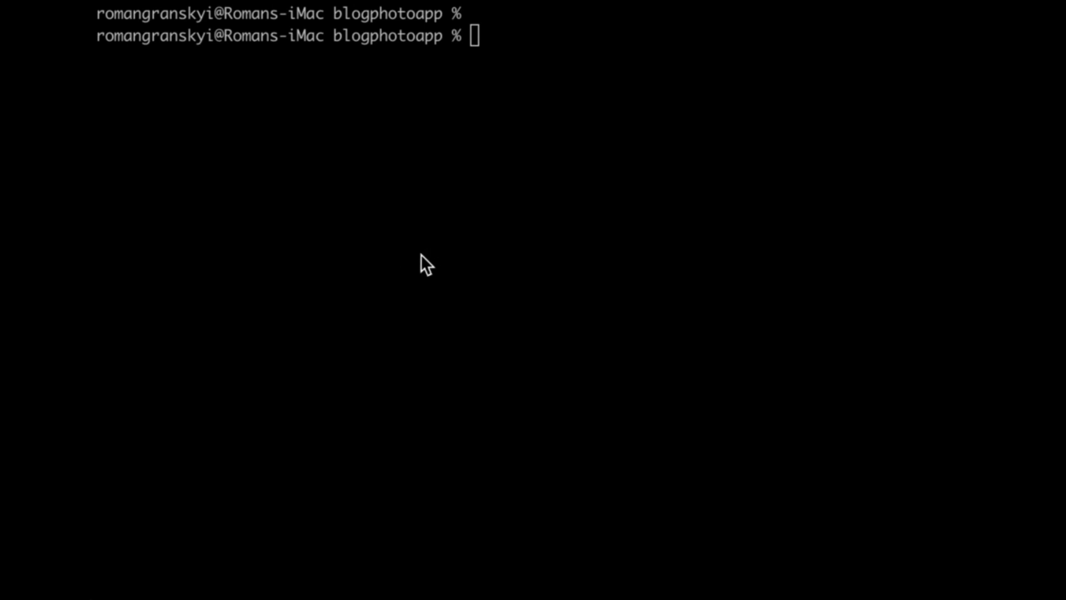
Step: Run 'rails g controller comments create destroy' in the blogphotoapp Terminal
click(488, 74)
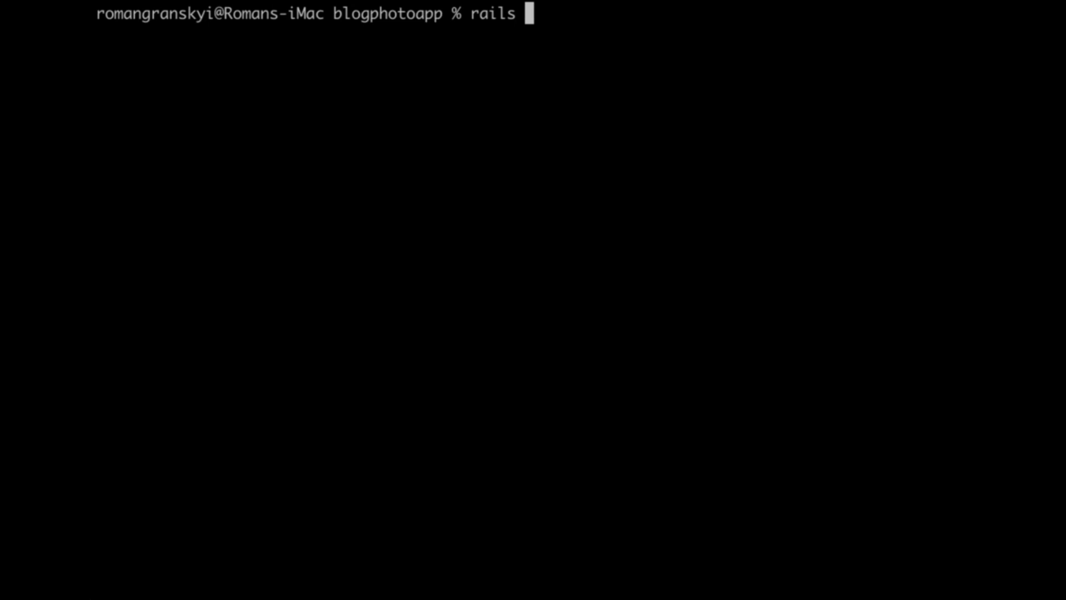
text(g )
text(control)
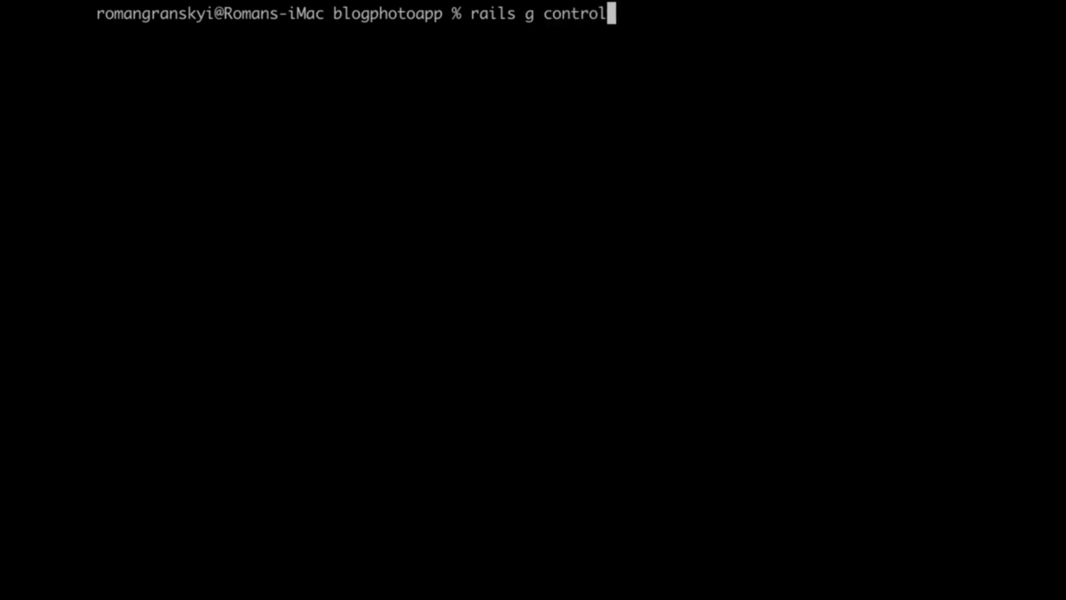
text(ler)
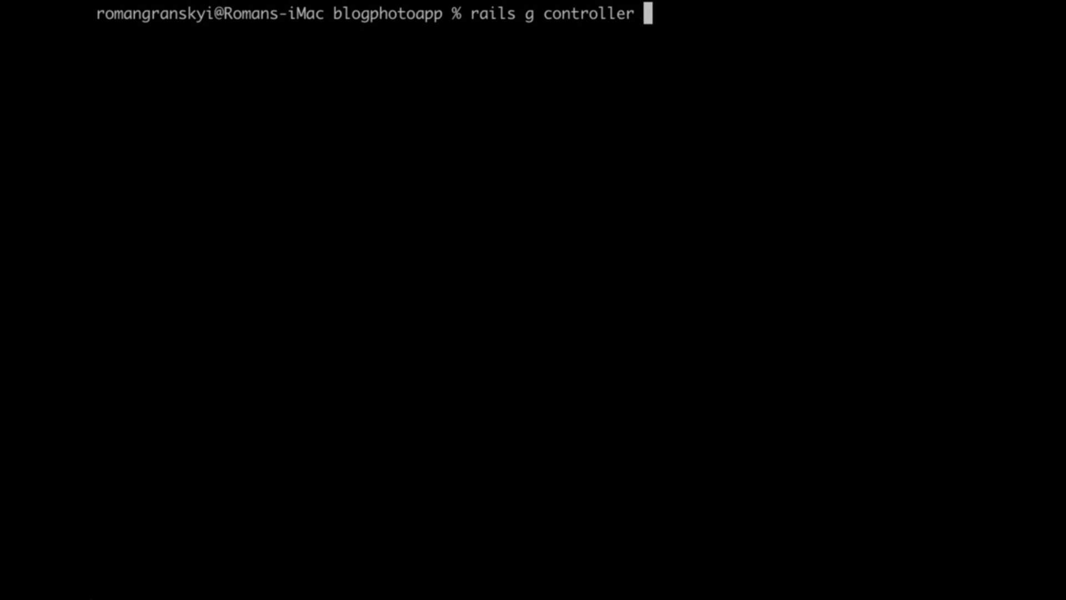
text( comme)
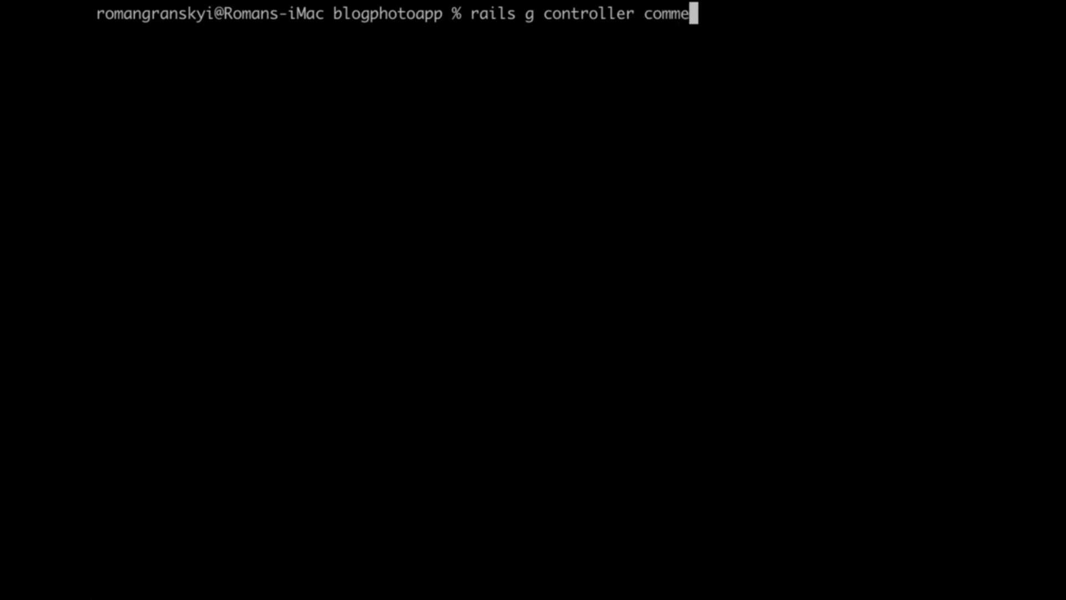
text(nts cr)
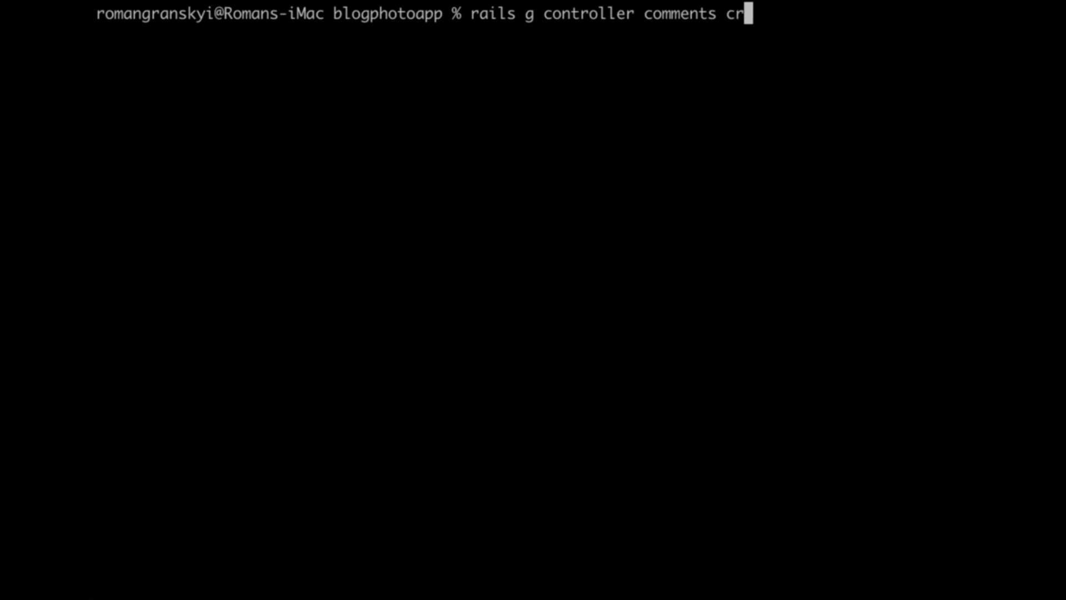
text(eate )
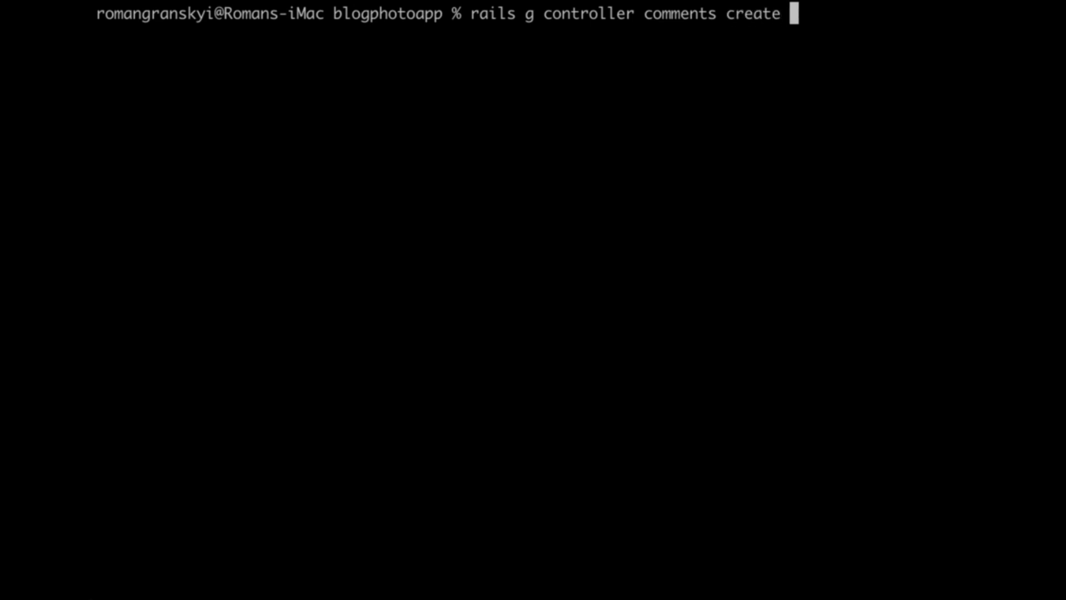
text(destr)
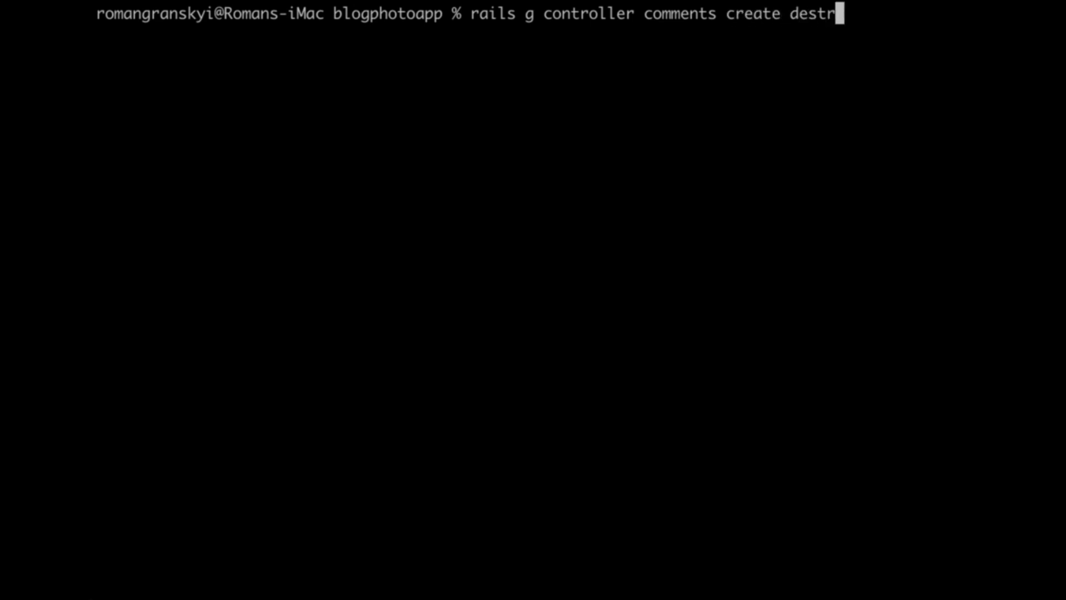
text(oy)
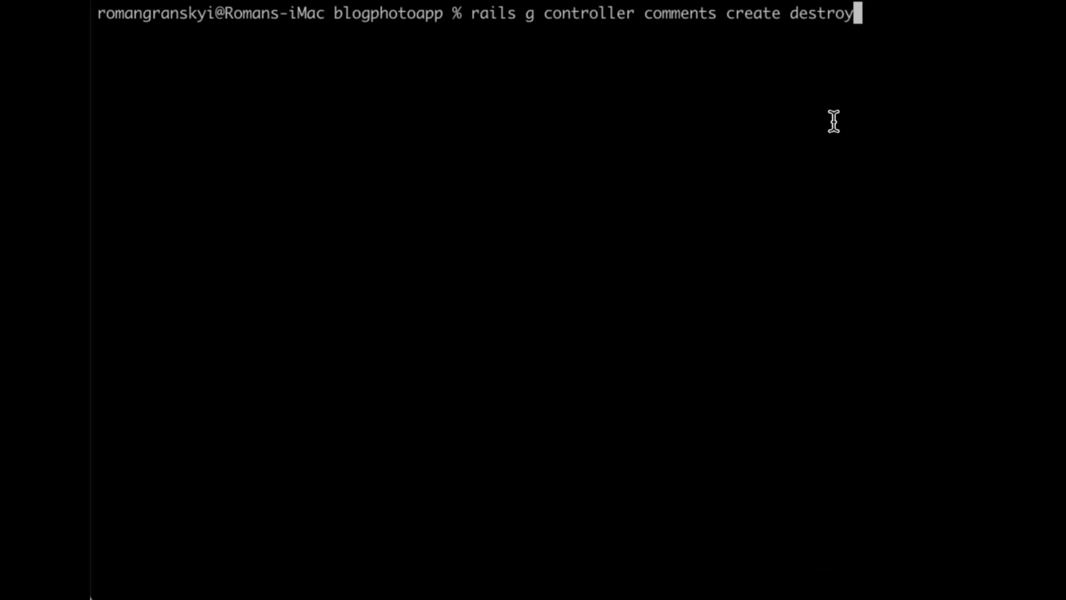
key(Return)
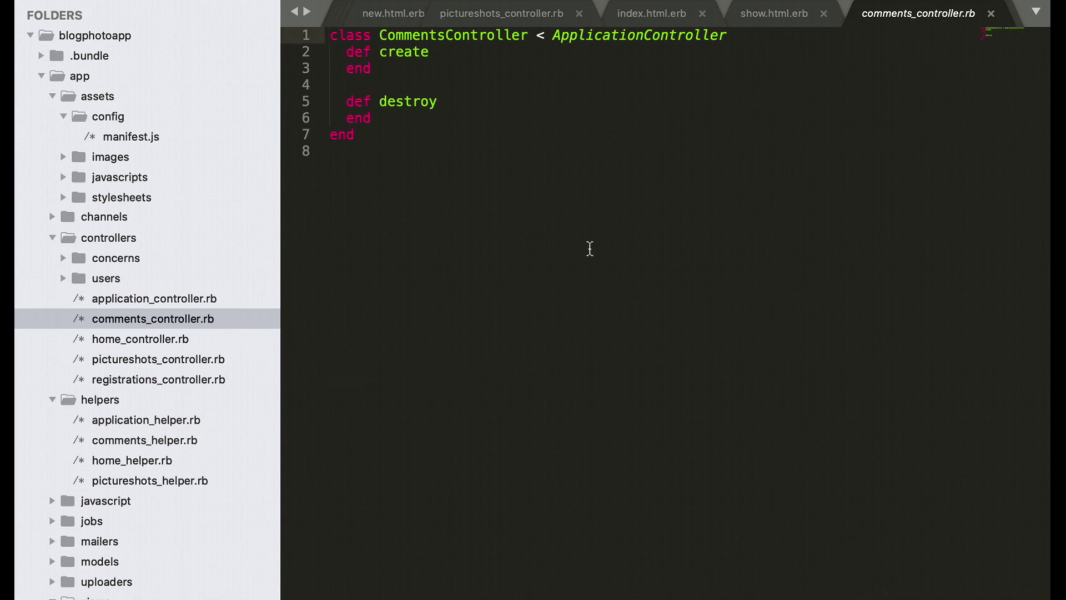
Step: Place the cursor after the CommentsController class line in comments_controller.rb
click(734, 41)
Step: Add 'before_action :authenticate_user!, only: [:create, :destroy]' below the class line and save
key(Return)
key(Return)
text(b)
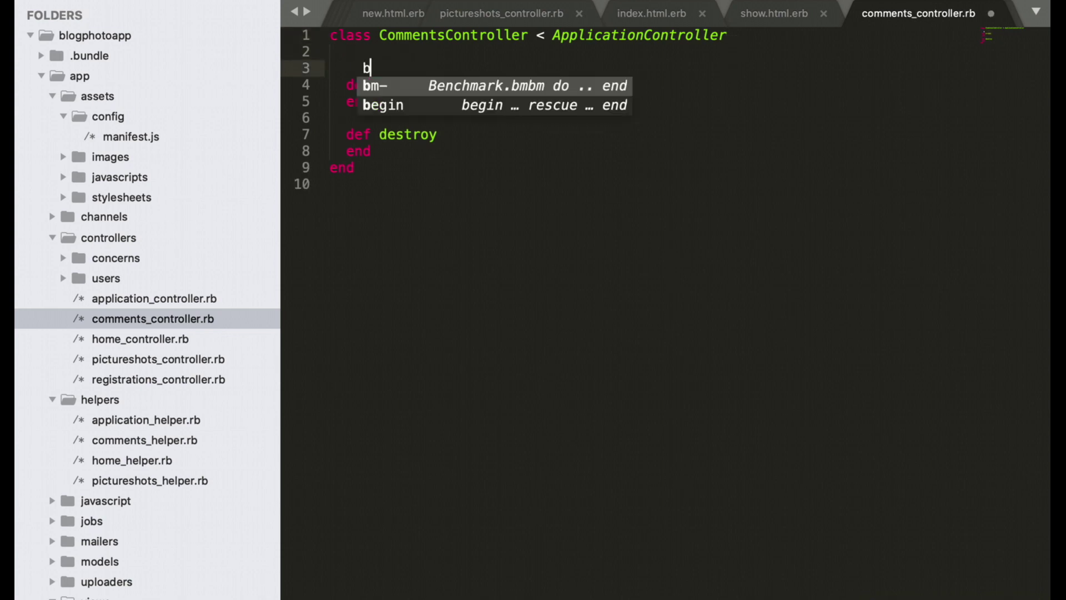
text(efore)
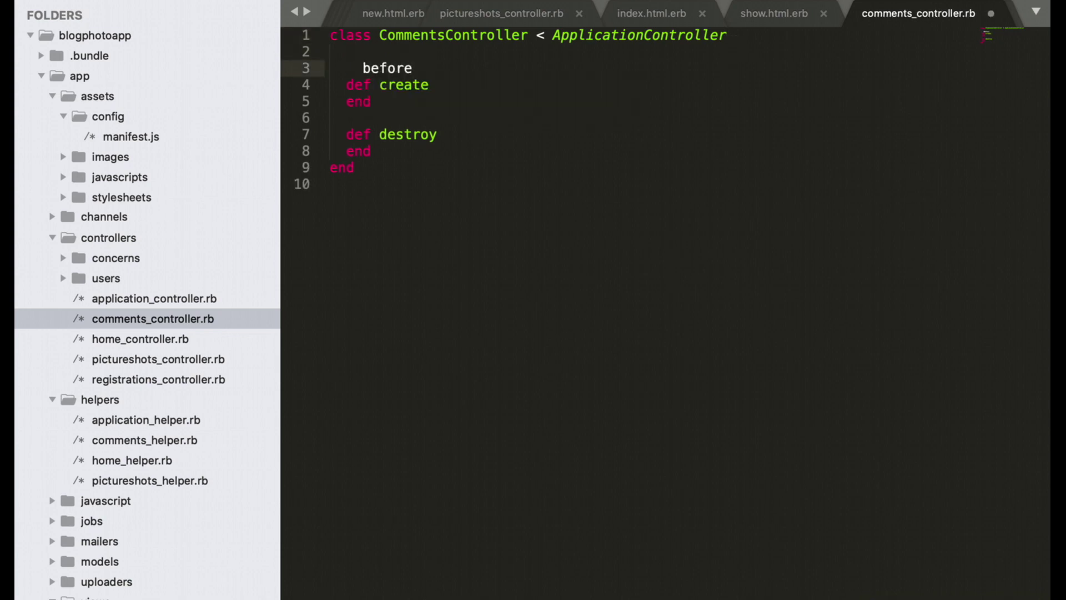
text(_a)
text(ction )
text(:authenti)
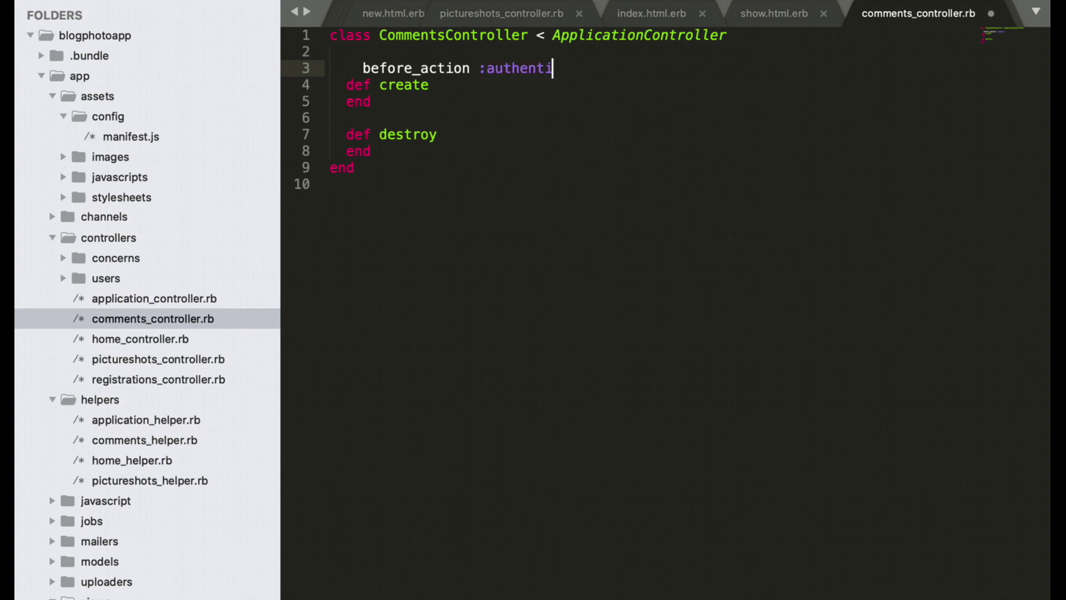
text(cate)
text(_user)
text(!)
text(, only)
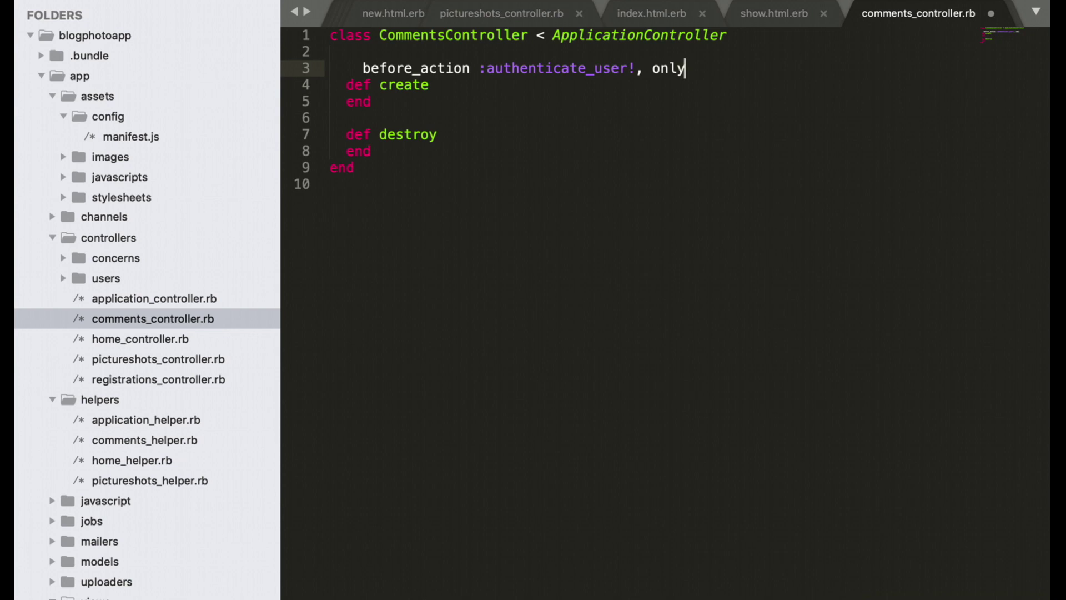
text(: )
text([:create)
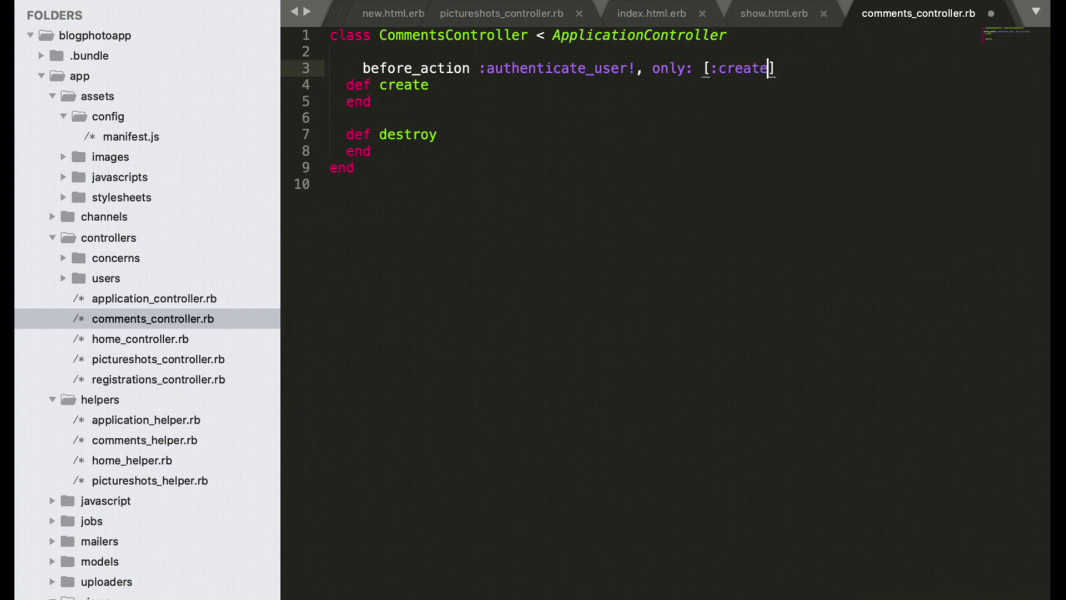
text(, )
text(:des)
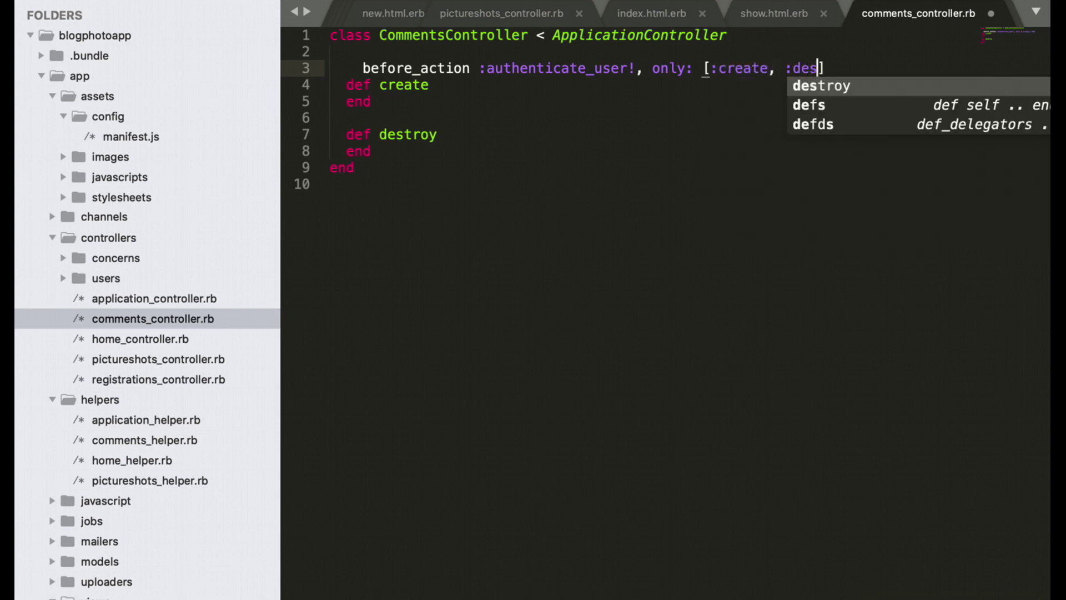
key(Tab)
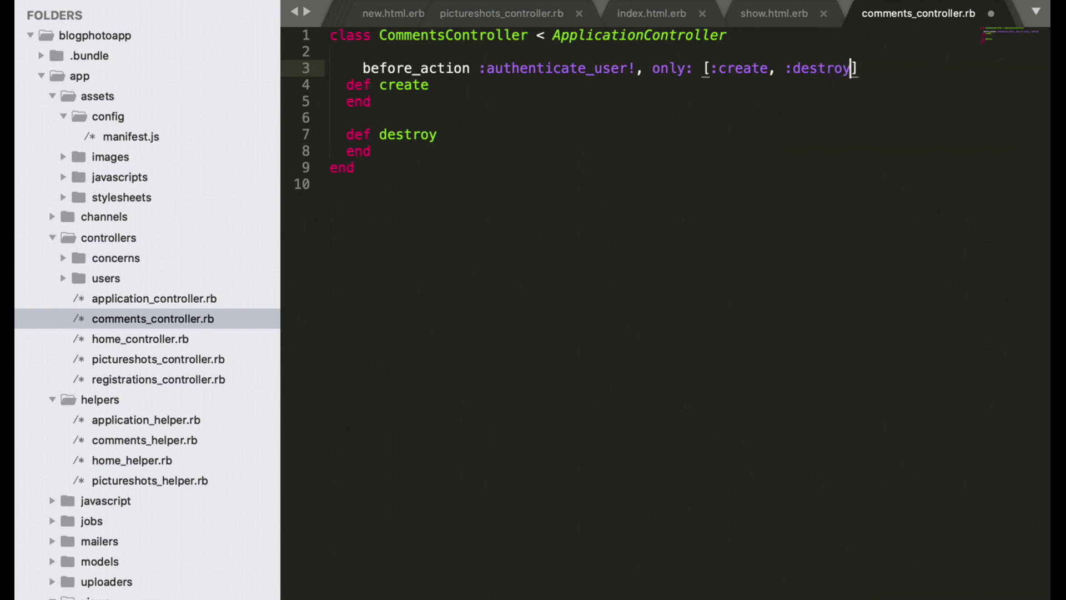
key(ctrl+s)
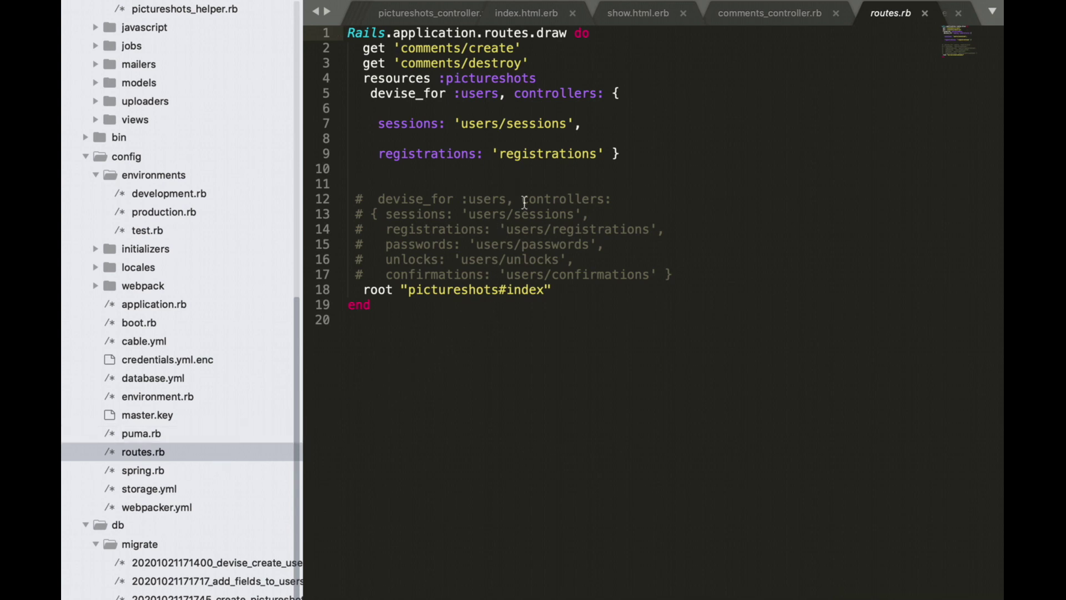
Step: Wrap 'resources :comments' in a do…end block under 'resources :pictureshots', save and indent it
click(543, 78)
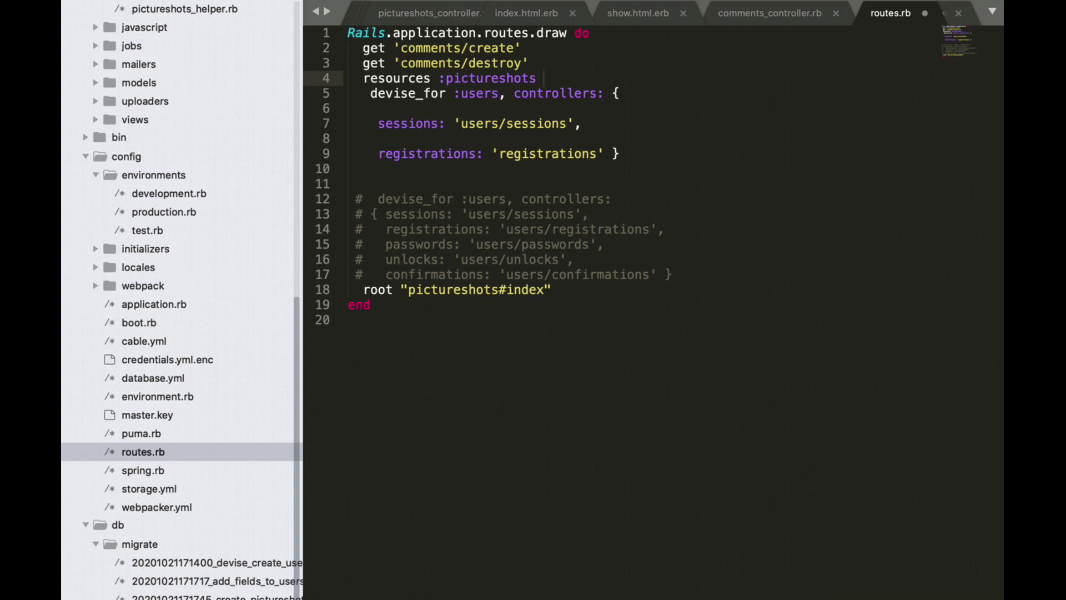
text(do)
key(Return)
key(Return)
key(Return)
key(Return)
key(Return)
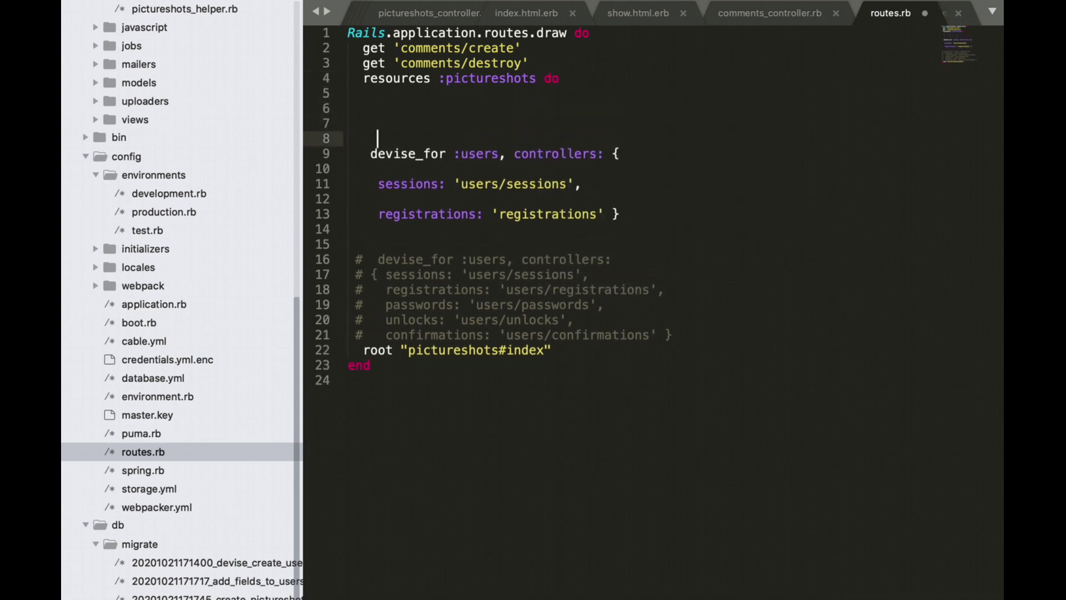
text(end)
click(435, 107)
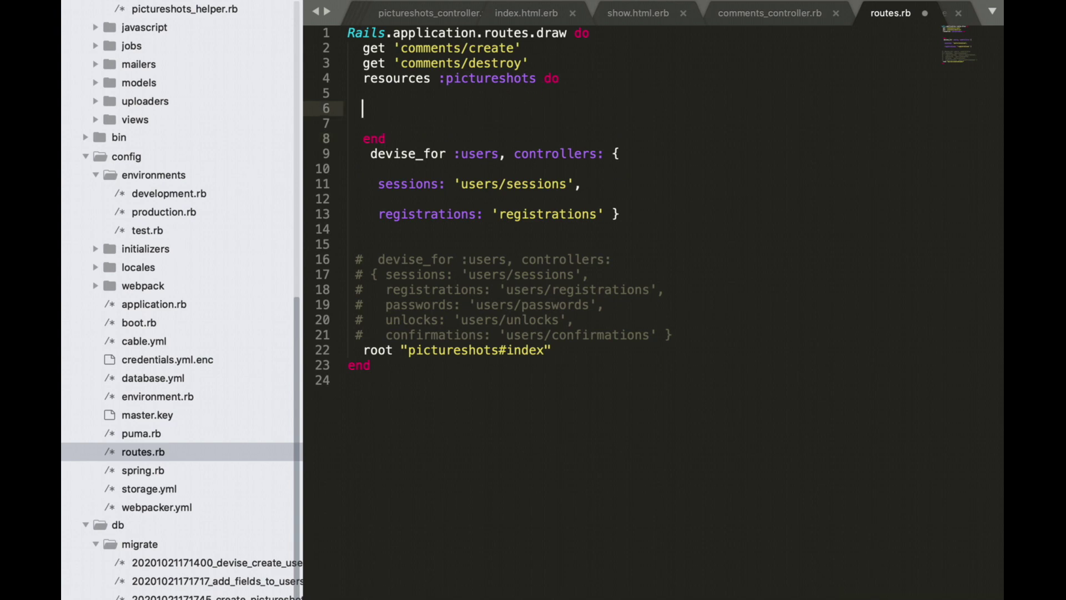
text(resour)
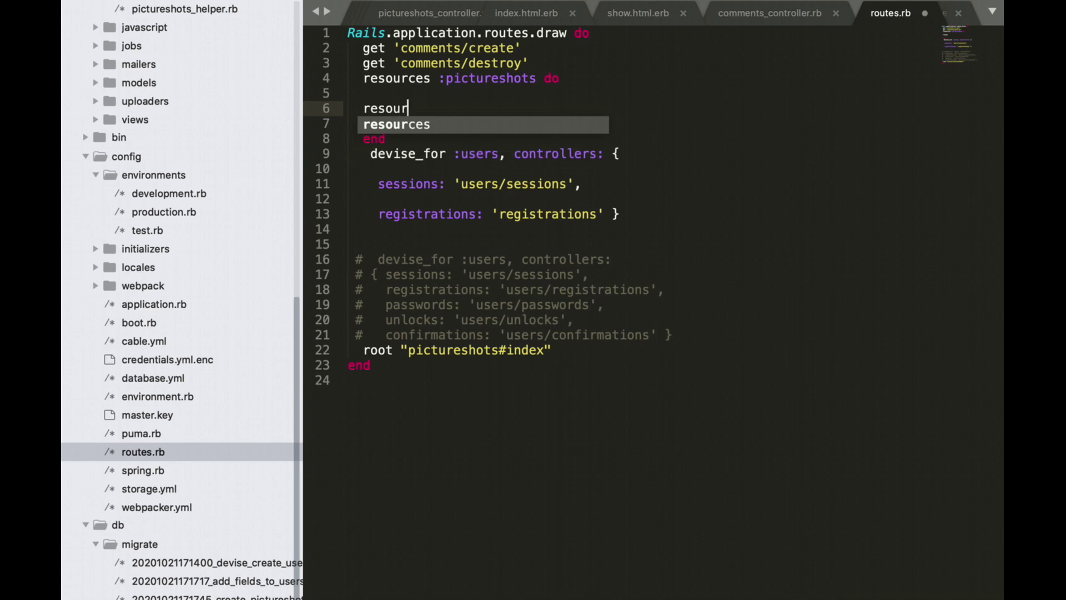
text(ces )
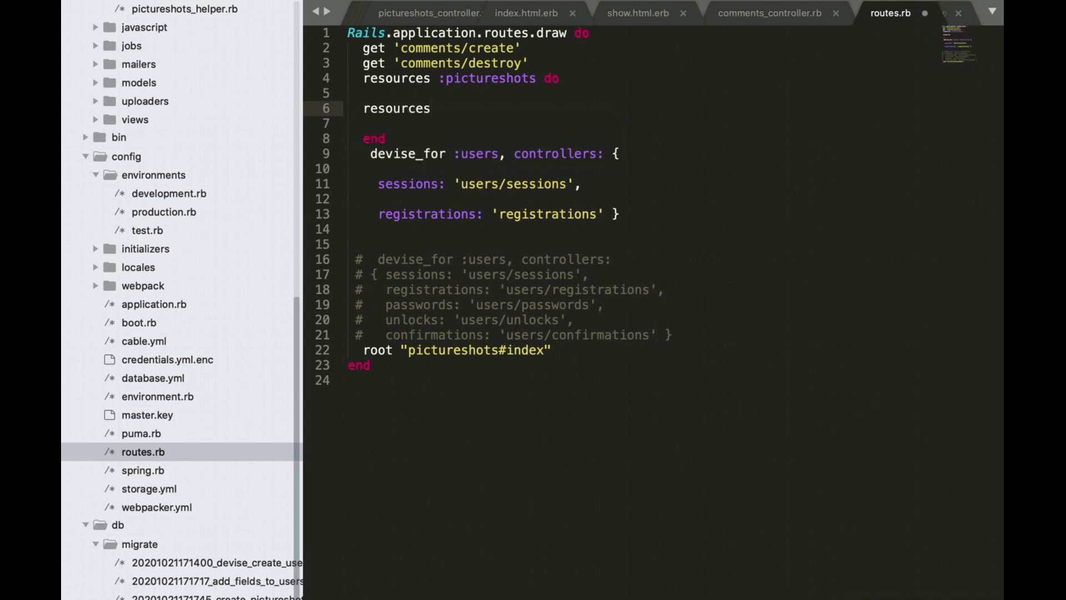
text(:c)
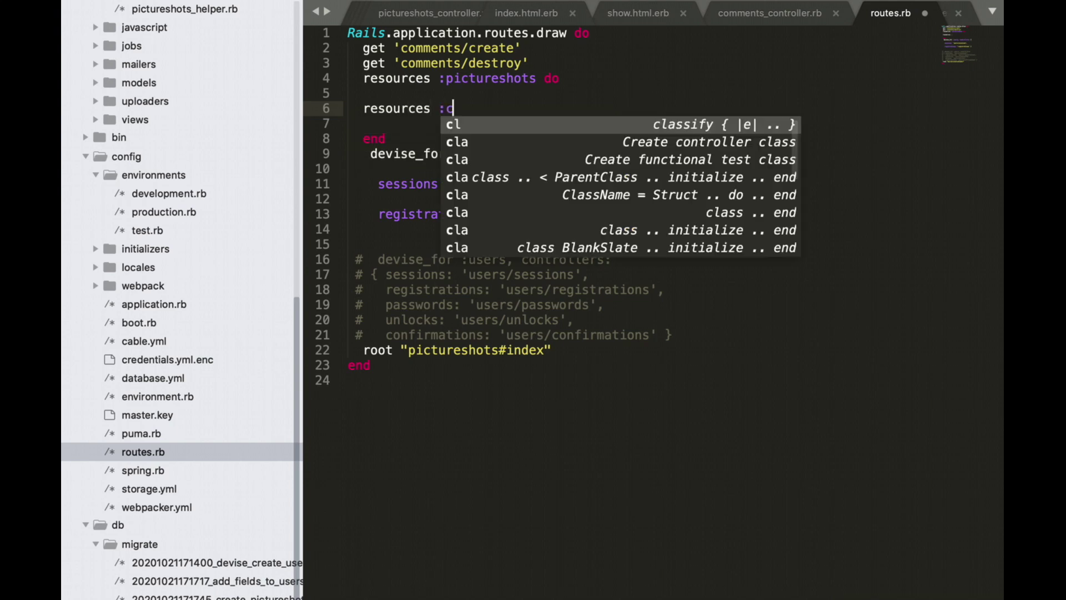
text(ommen)
key(Tab)
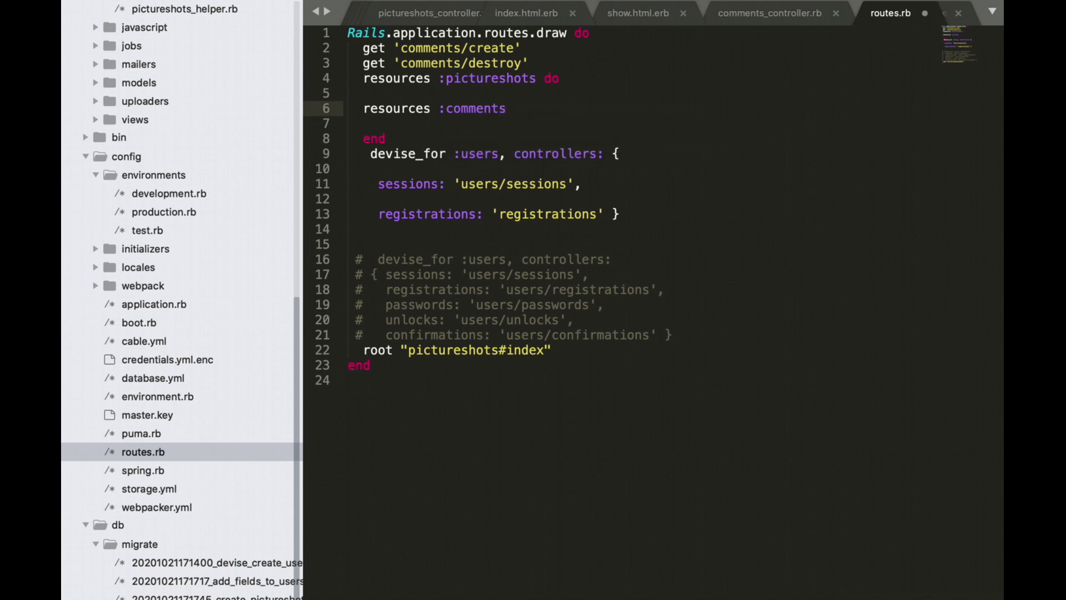
key(super+s)
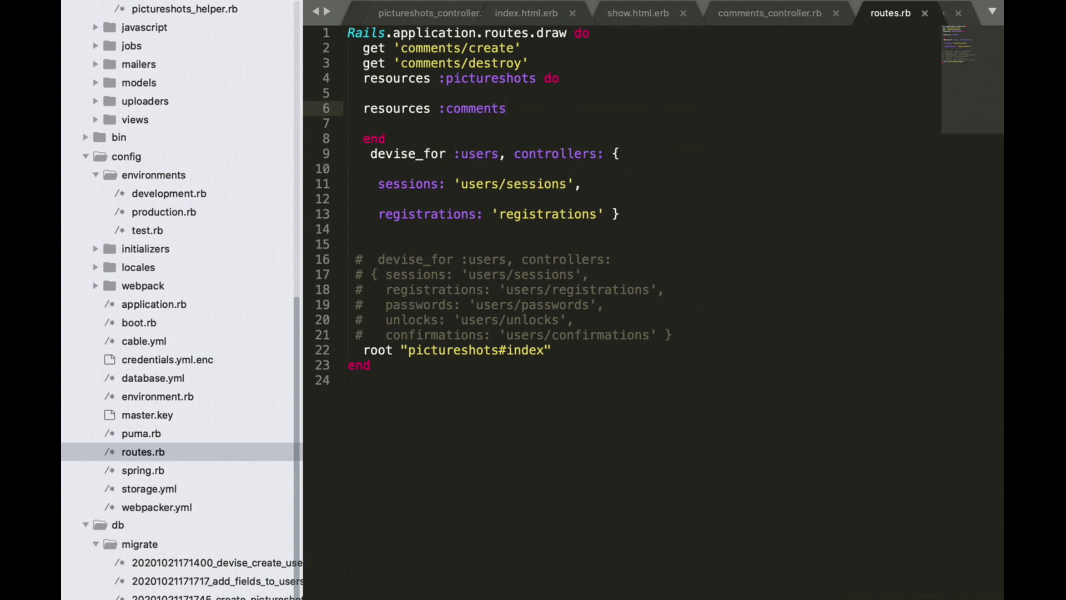
key(super+bracketright)
key(Up)
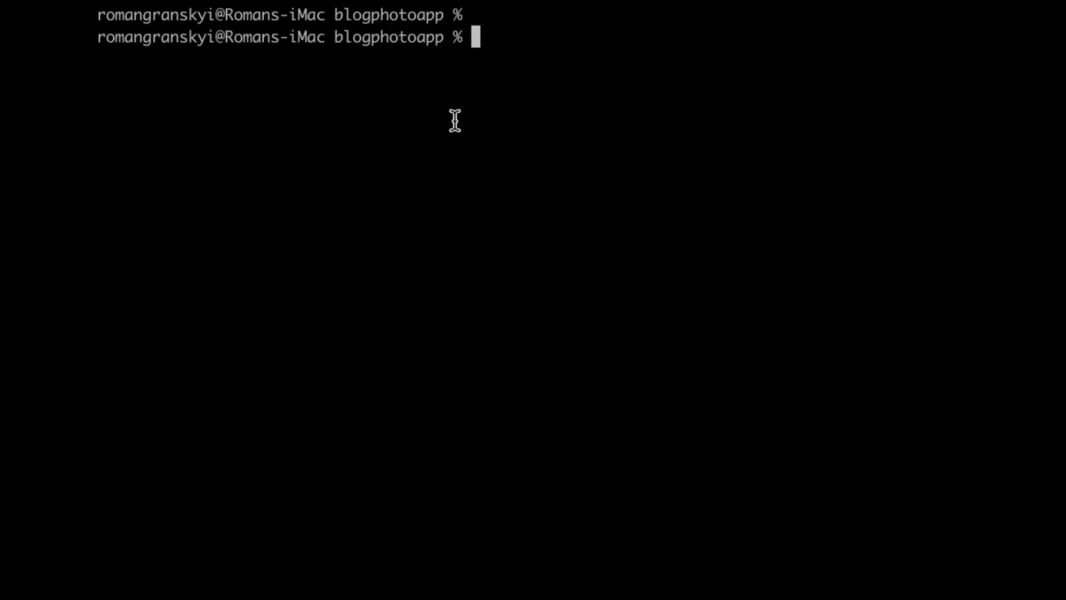
Step: Clear the terminal and run 'rails g model Comment name:string response:text'
key(ctrl+l)
text(rai)
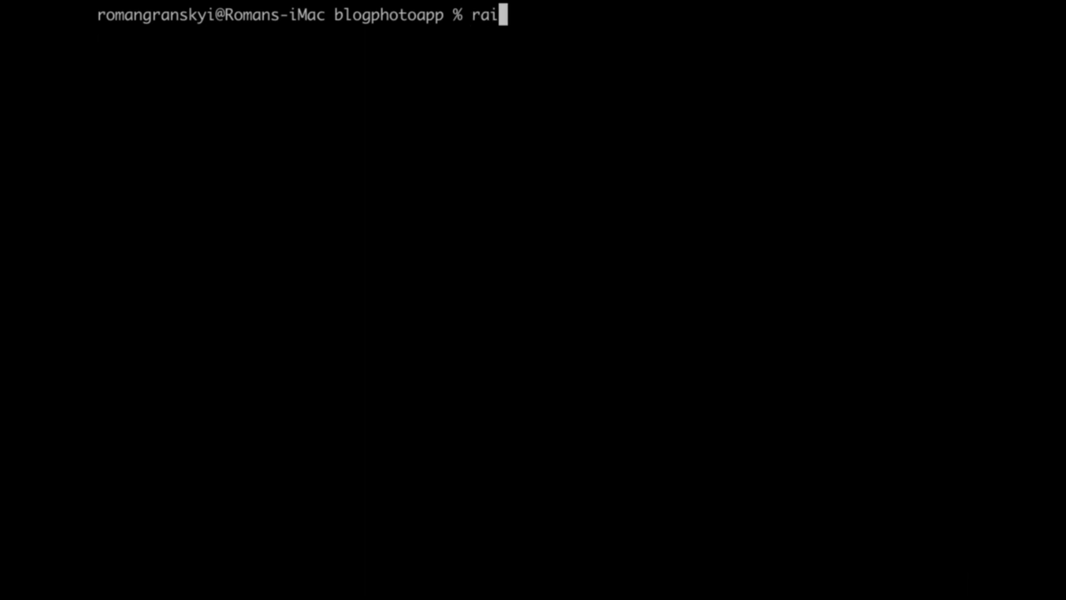
text(ls )
text(g model)
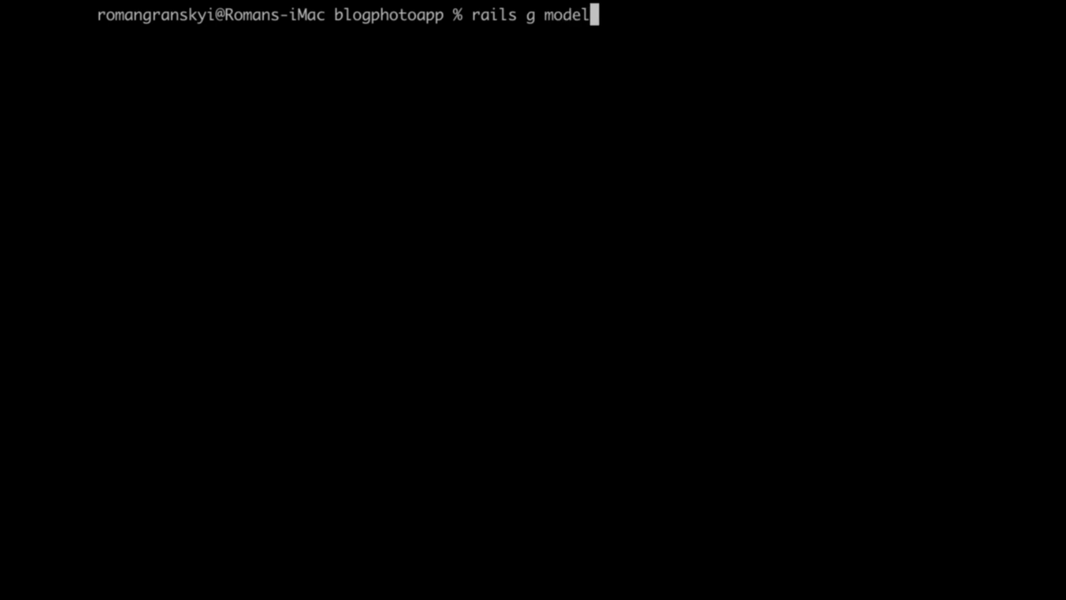
text( Comment )
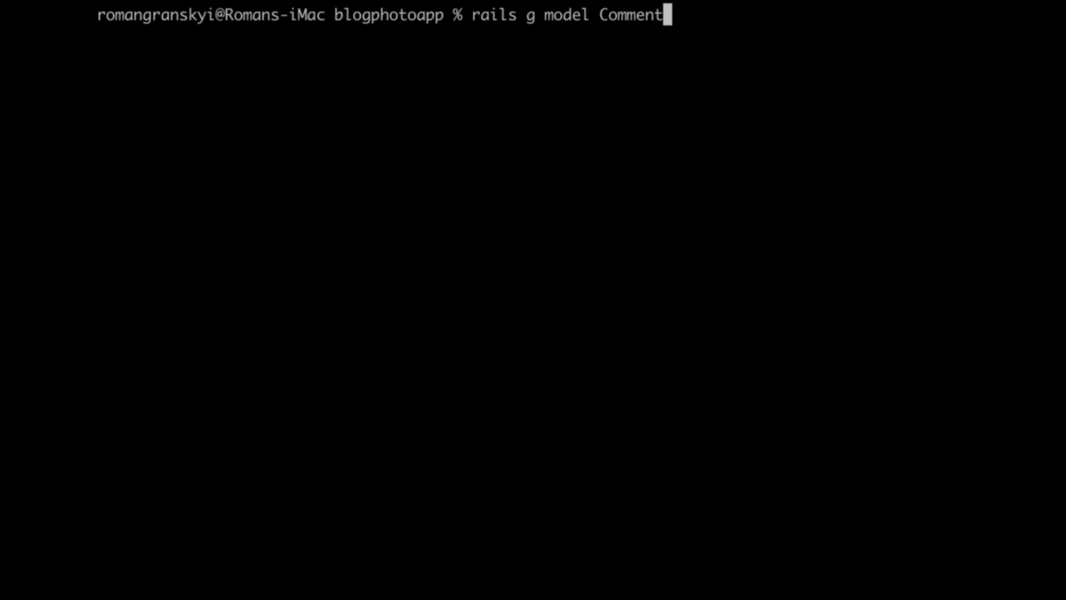
text(name:st)
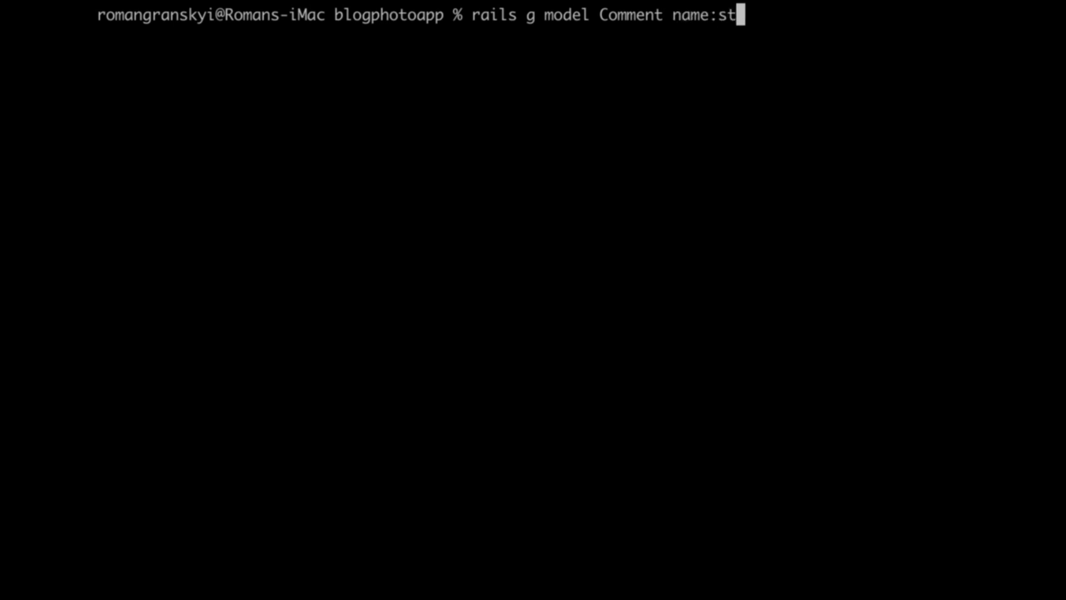
text(ring )
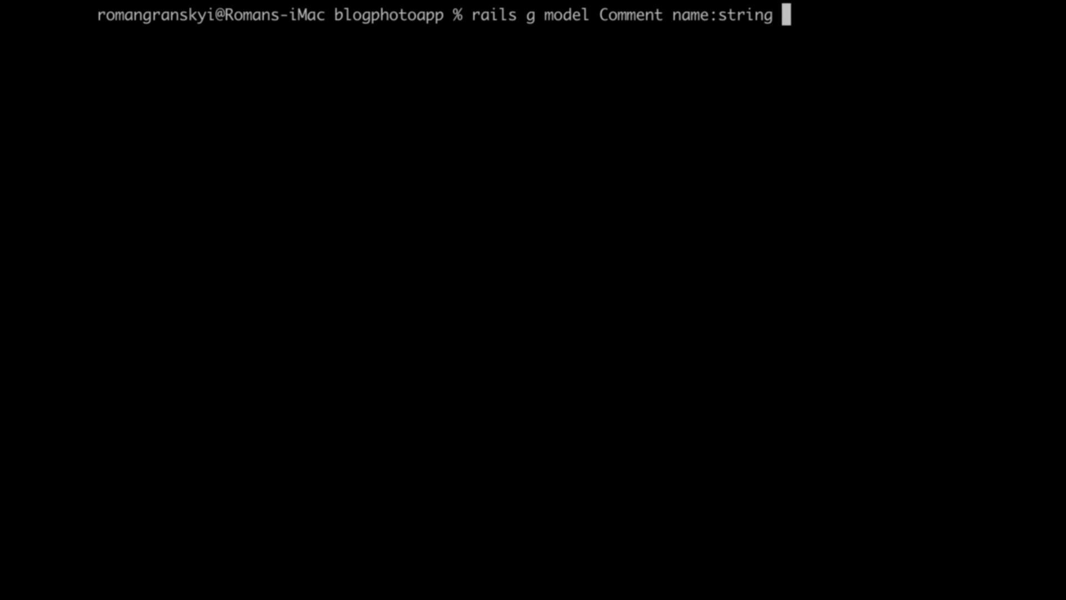
text(re)
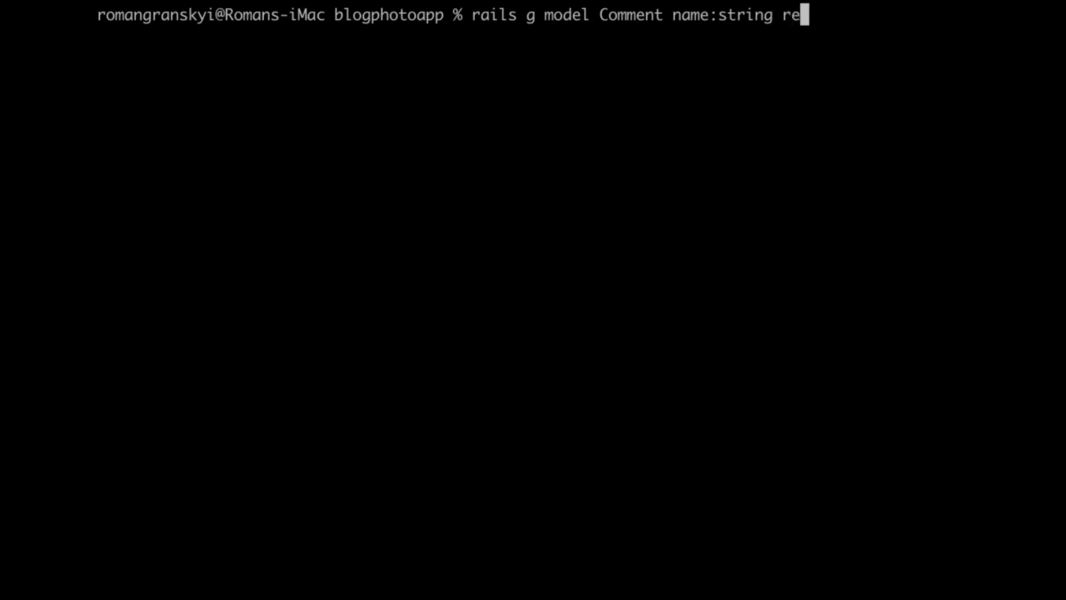
text(sponse)
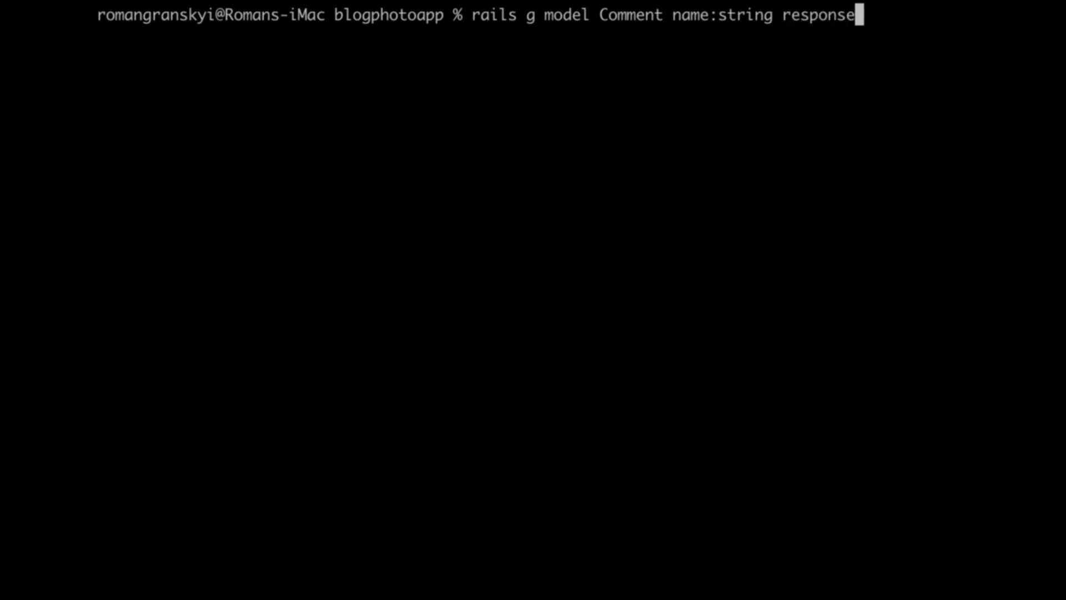
text(:te)
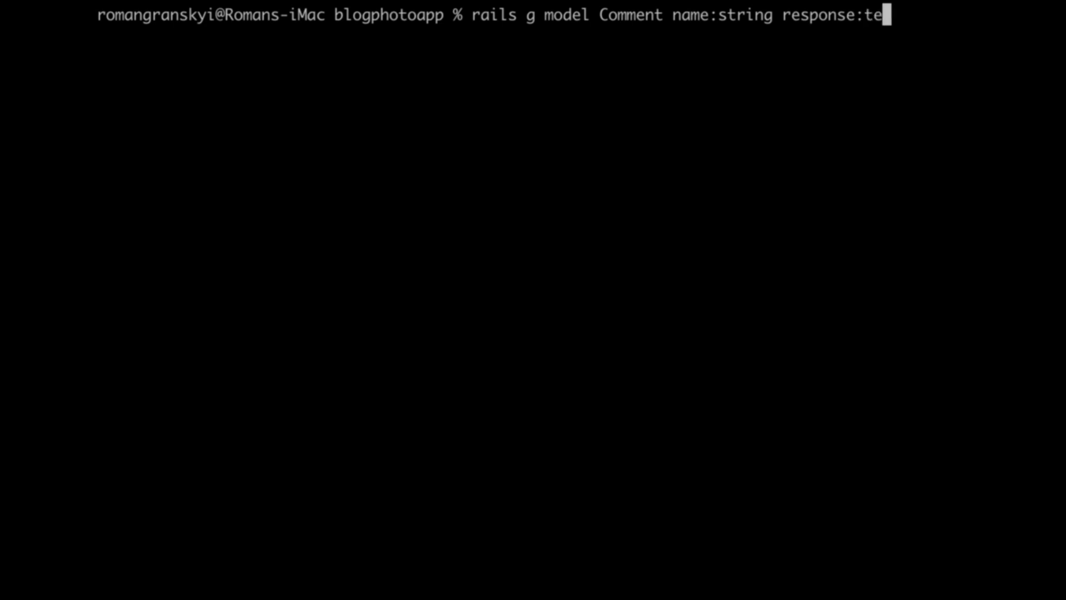
text(xt)
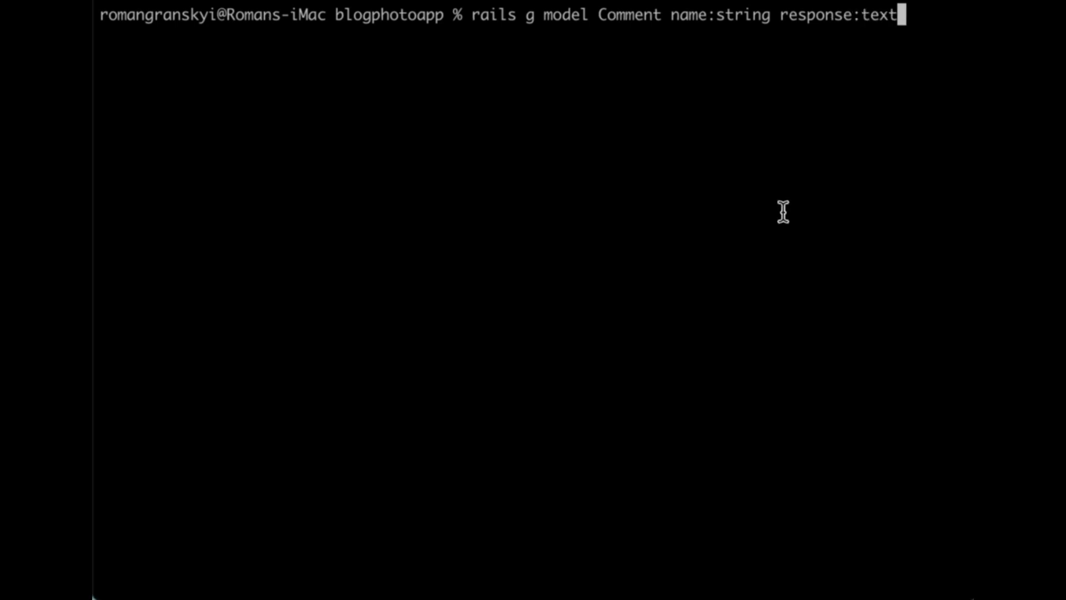
key(Return)
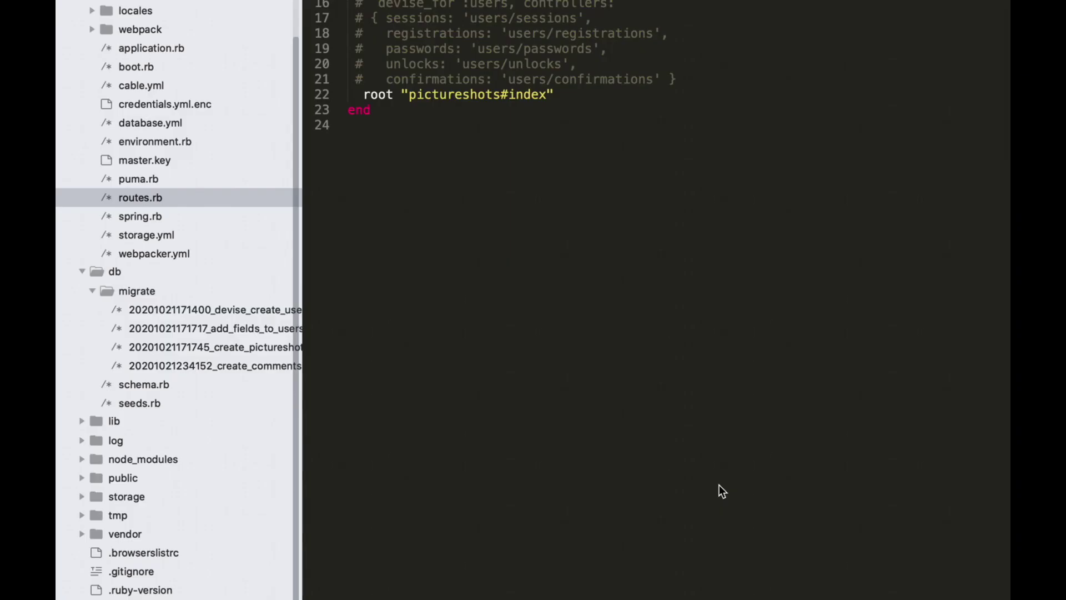
scroll(212, 347, right, 3)
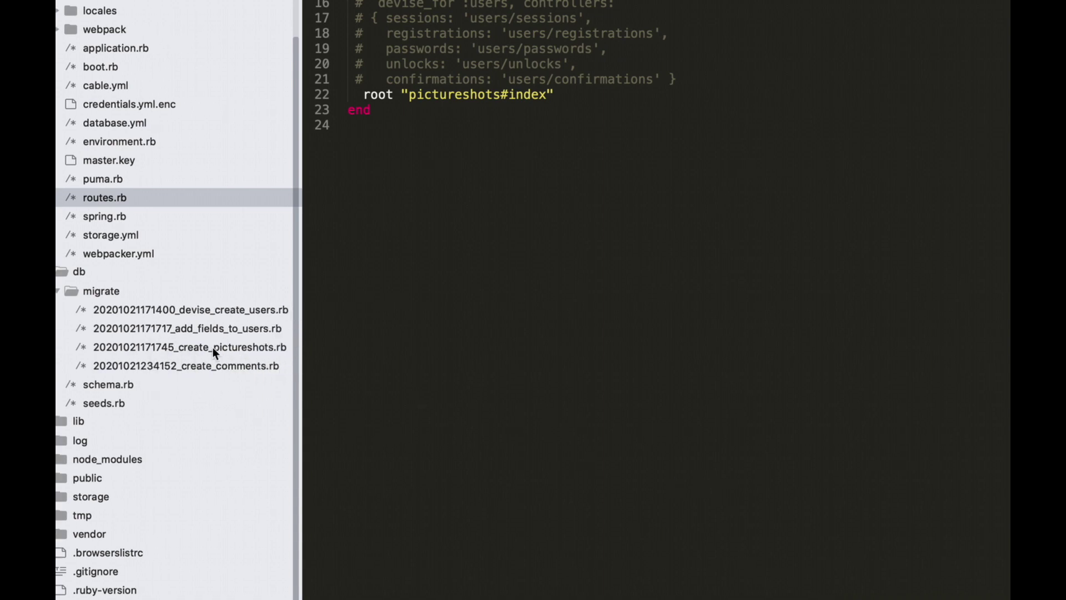
click(204, 365)
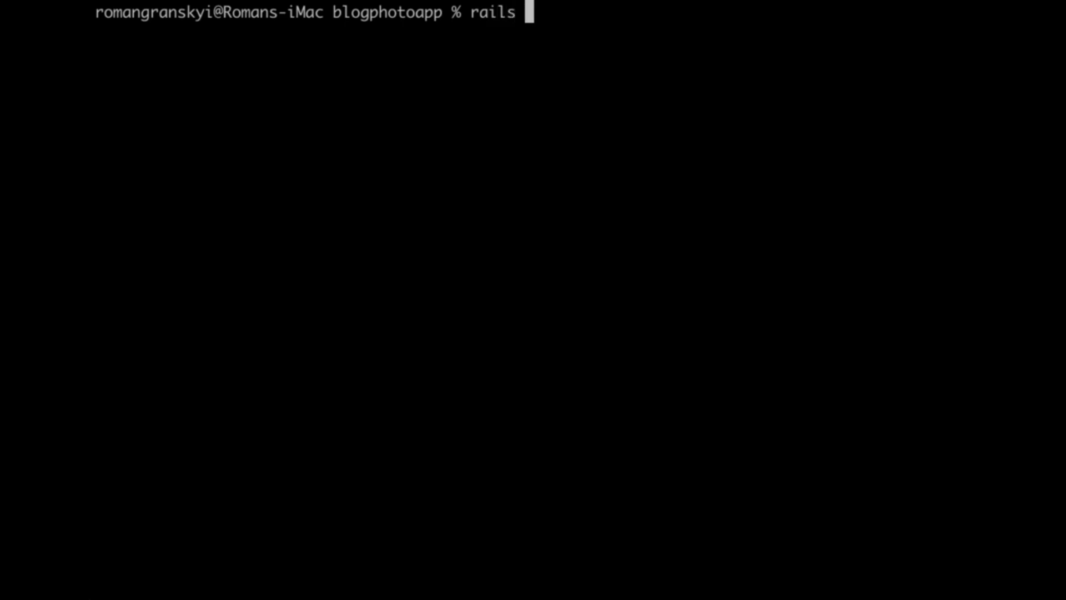
text(db:mig)
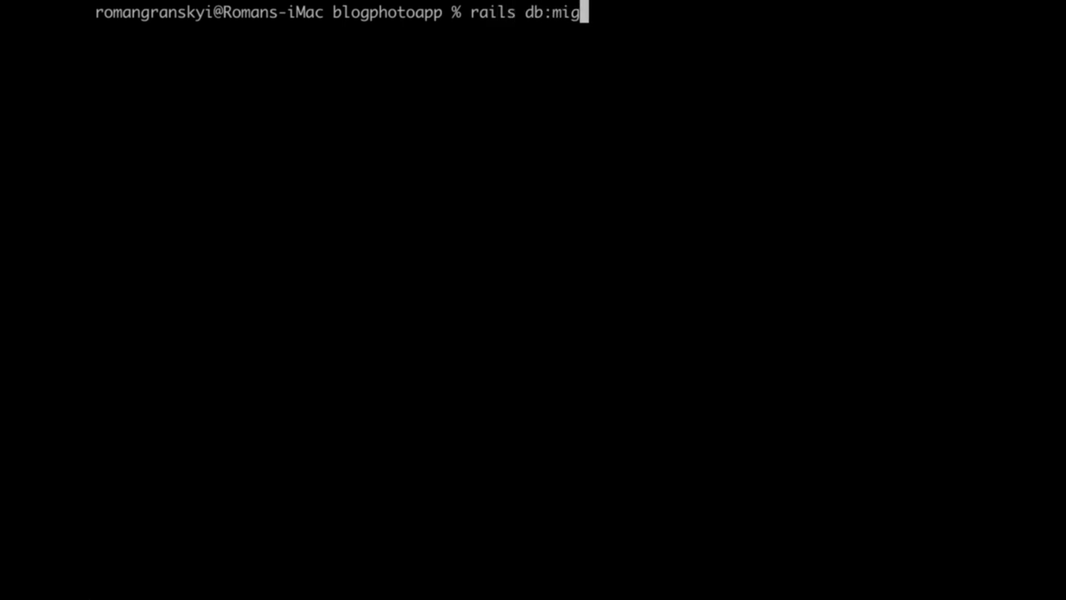
text(rate)
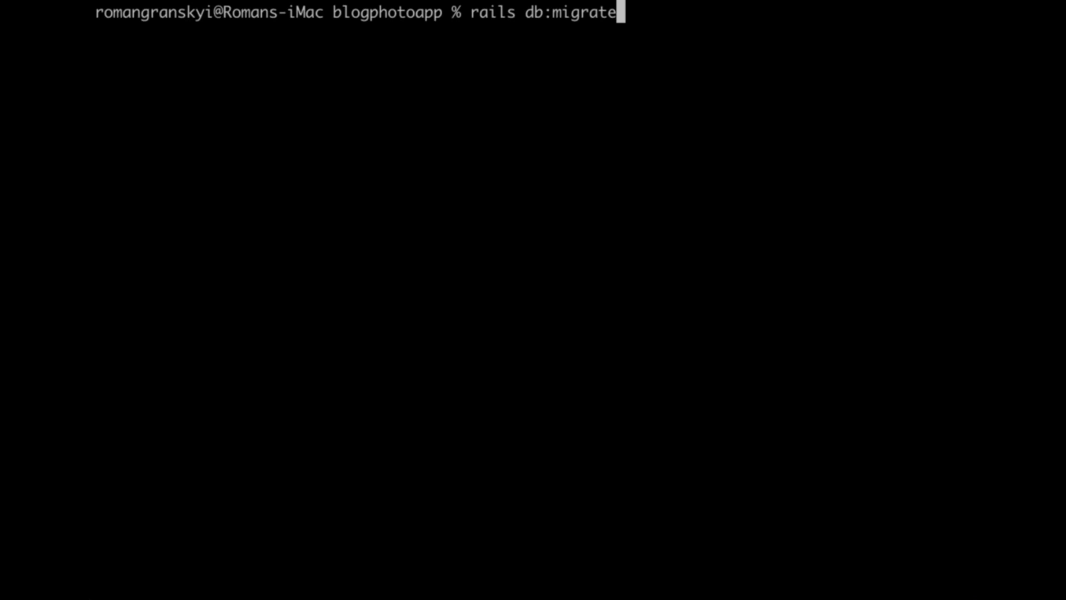
Step: Run 'rails db:migrate' to create the comments table
key(Return)
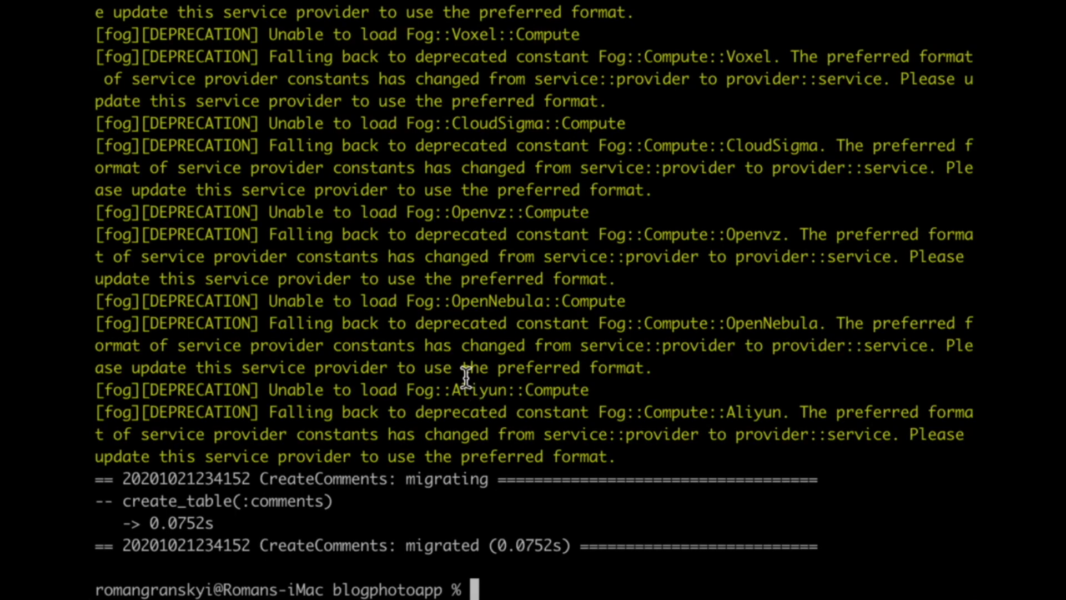